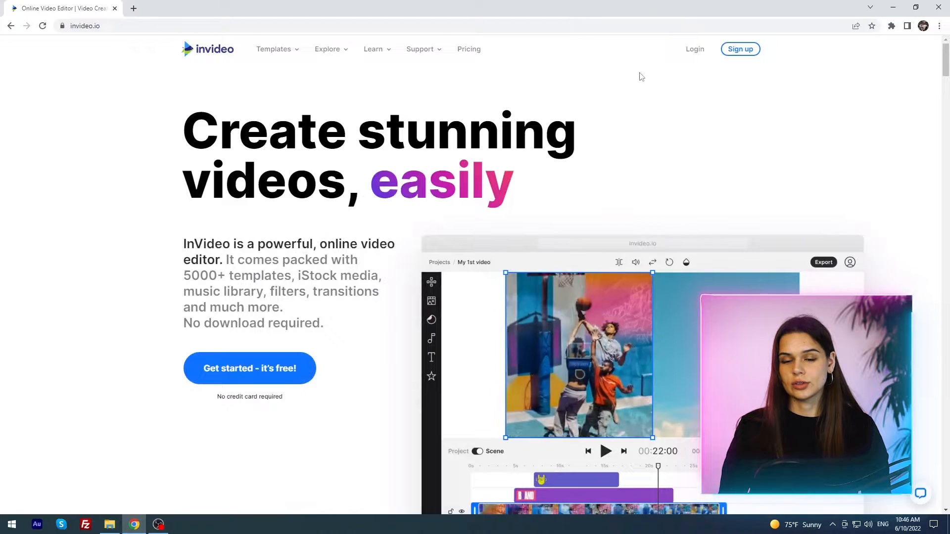
Step: Log in to the InVideo account using Google sign-in
left_click(691, 51)
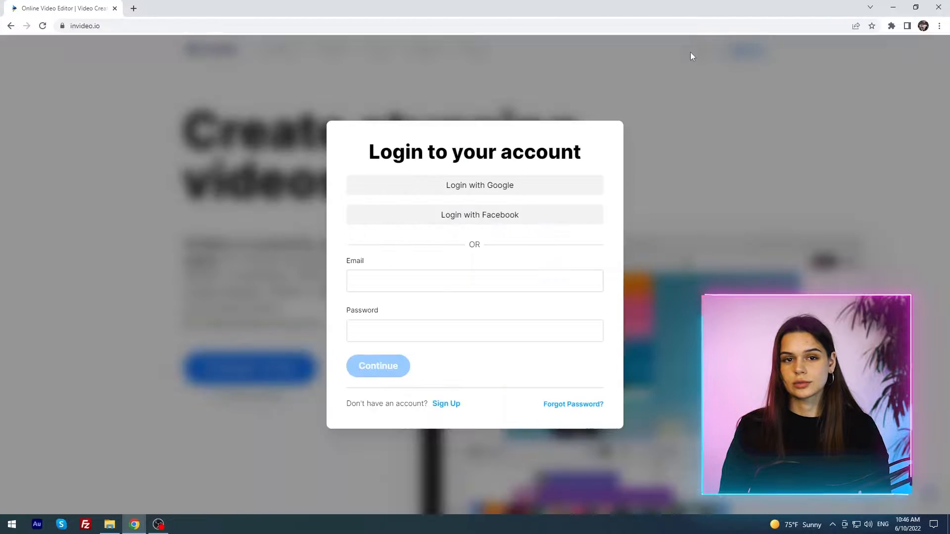
left_click(574, 187)
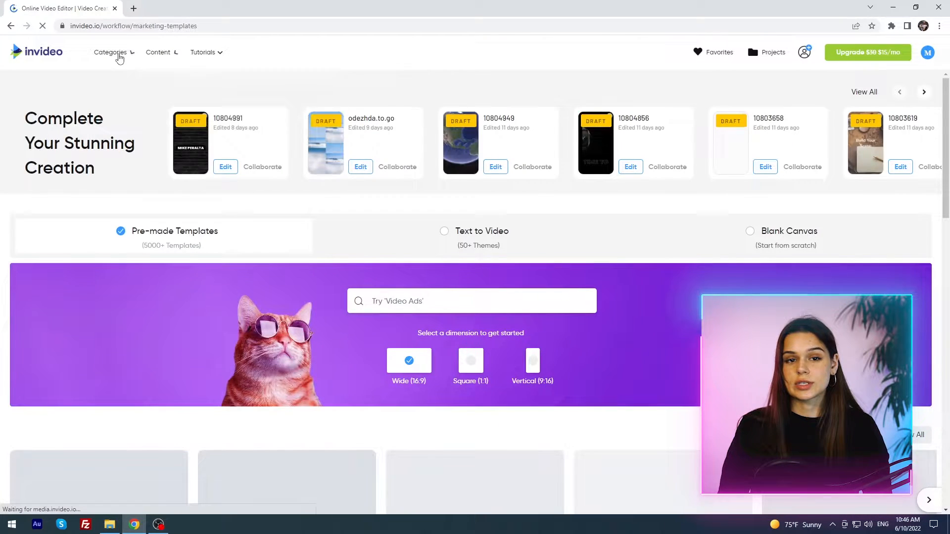
Step: Browse the Categories and Content lists, then open the InVideo blog and scroll through its articles
left_click(119, 55)
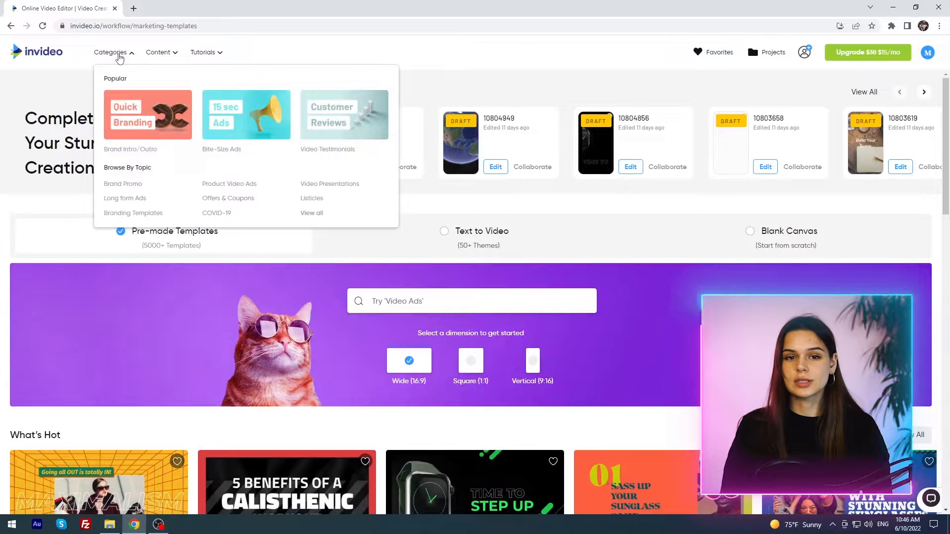
left_click(155, 54)
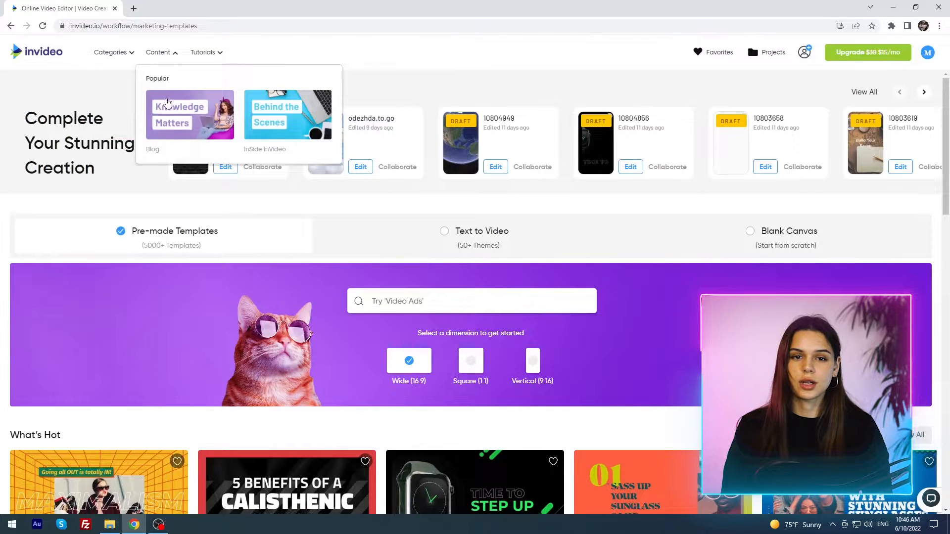
left_click(168, 107)
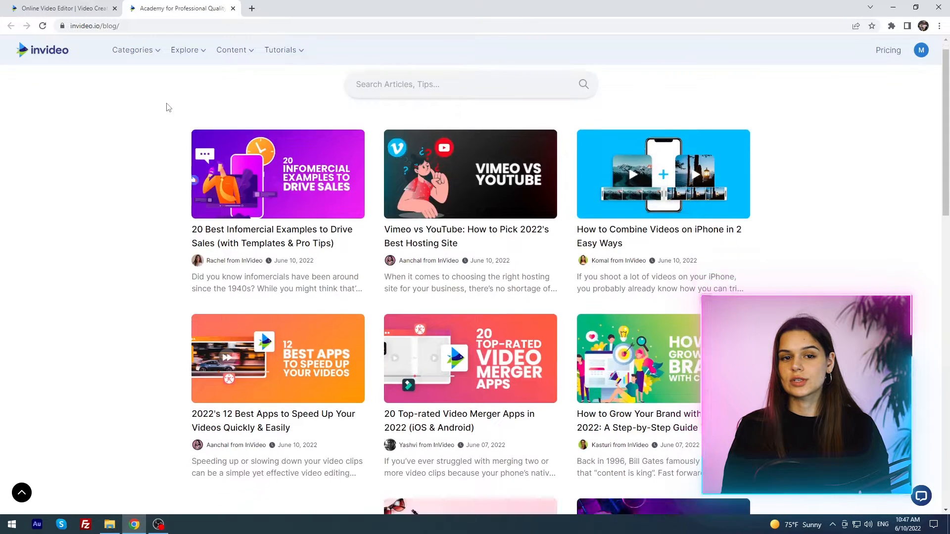
scroll(168, 108, "down", 6)
Step: Return to the workspace and open the Inside InVideo stories page, scrolling through its posts
left_click(100, 9)
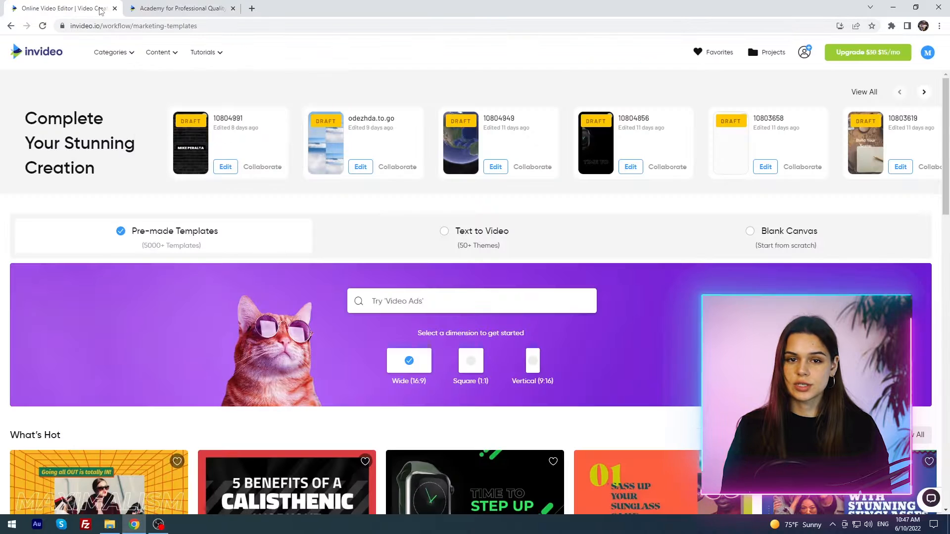
left_click(170, 56)
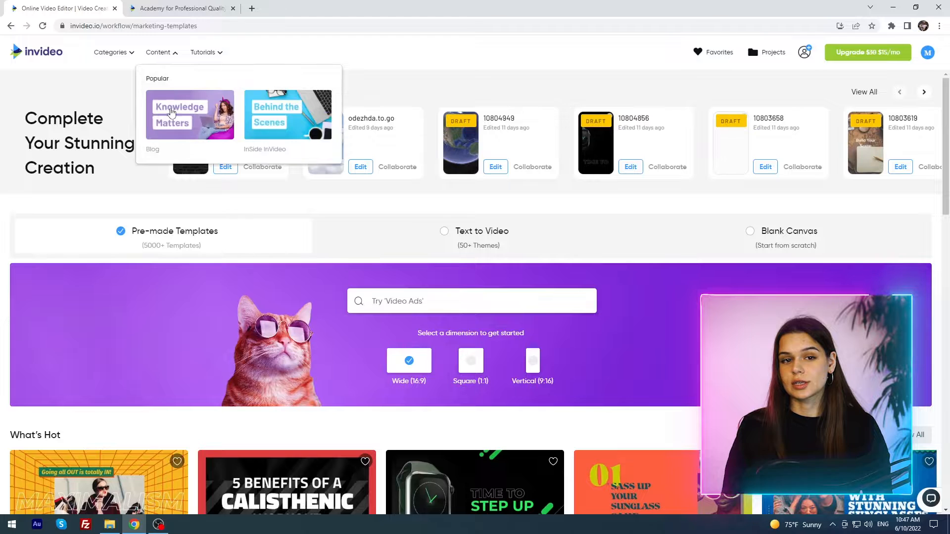
left_click(291, 129)
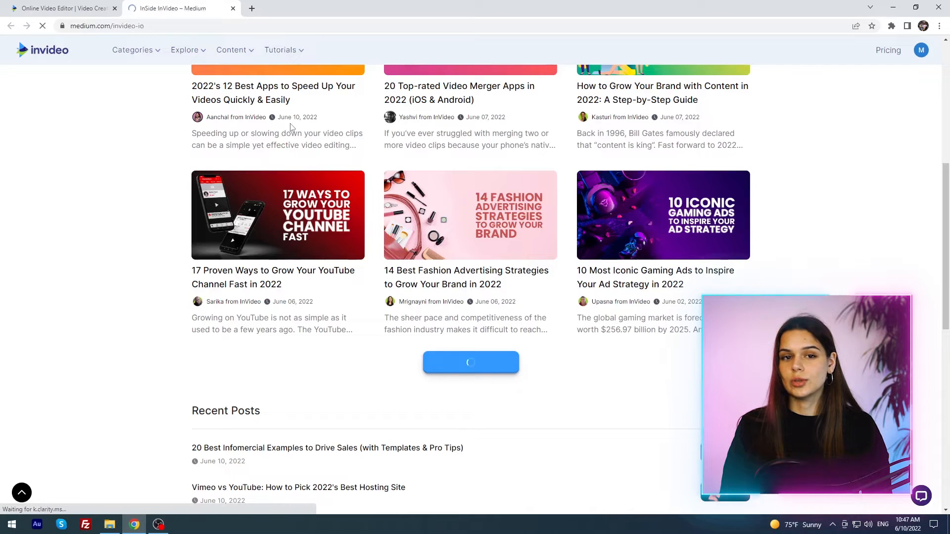
scroll(291, 127, "down", 10)
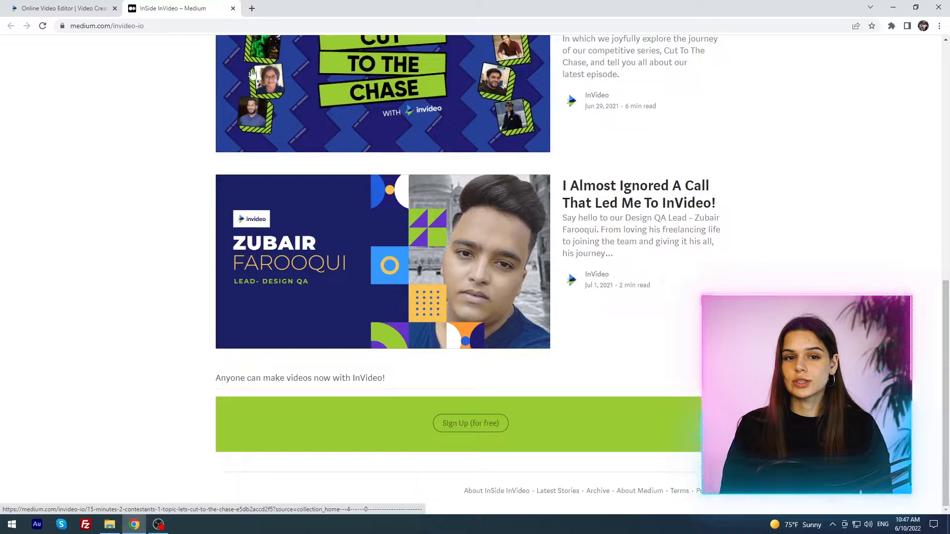
Step: Search the blog for "11 b" and read the 11 Best iMovie Alternatives for Android article
left_click(60, 8)
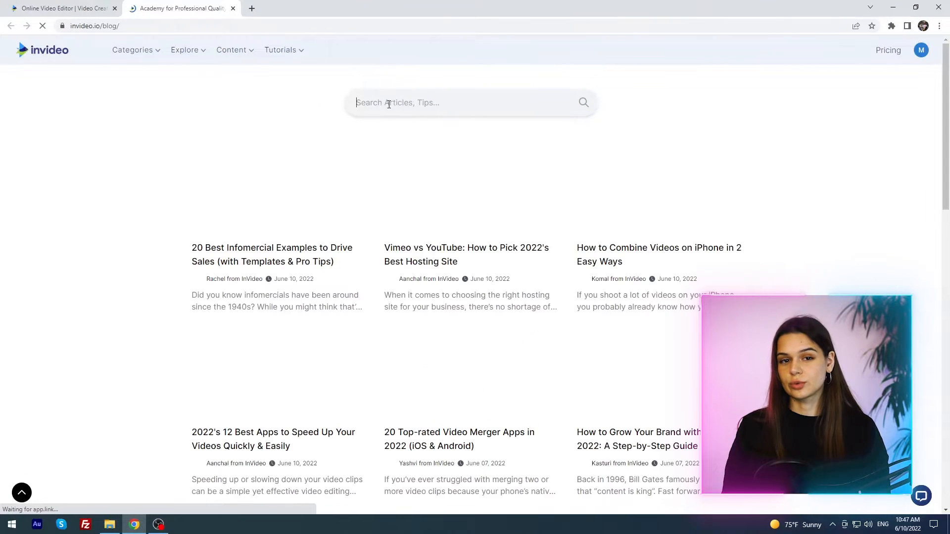
type("11")
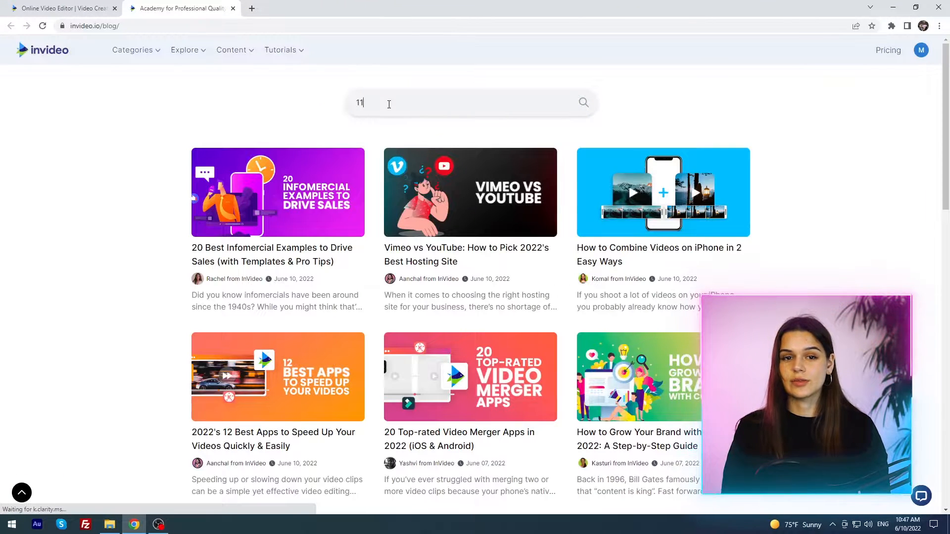
type(" b")
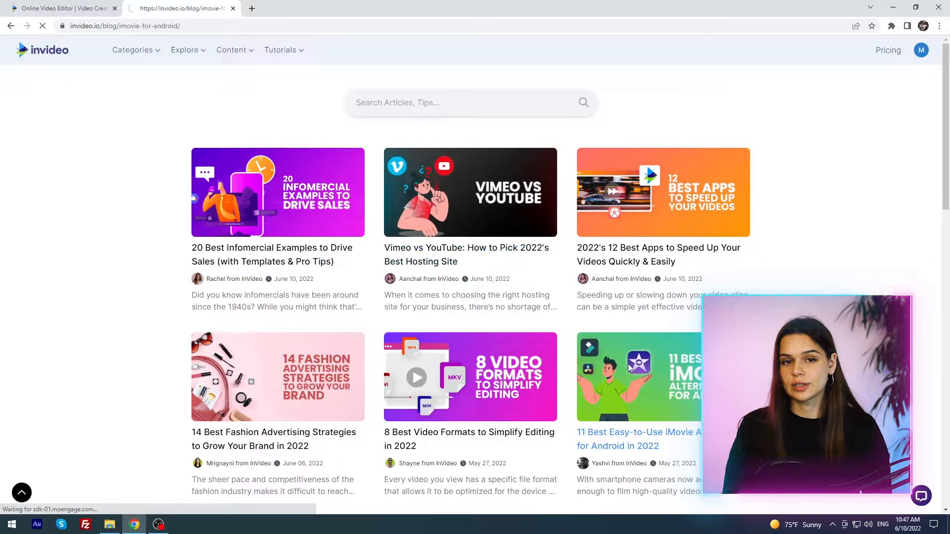
scroll(613, 316, "down", 4)
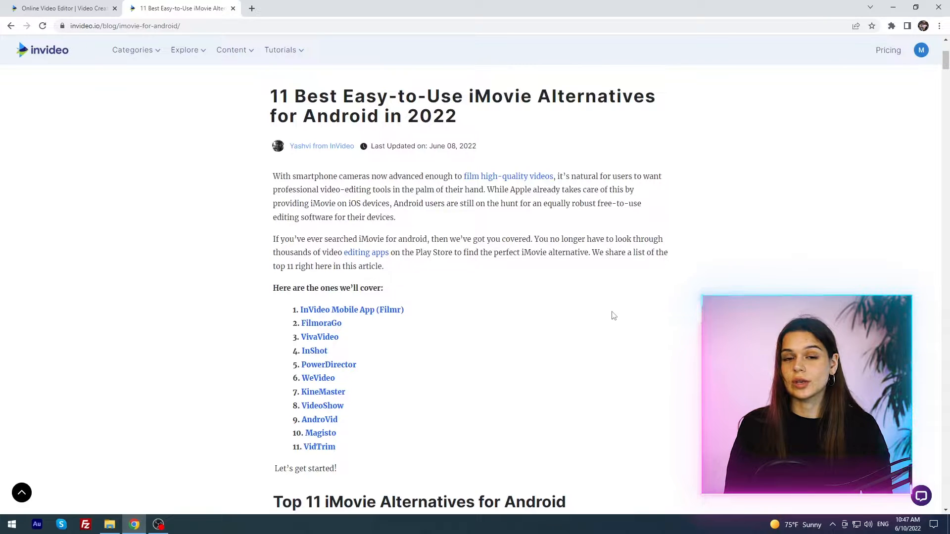
Step: Open the account's Brand Presets settings and scroll through the brand name, logo and colour fields
left_click(36, 9)
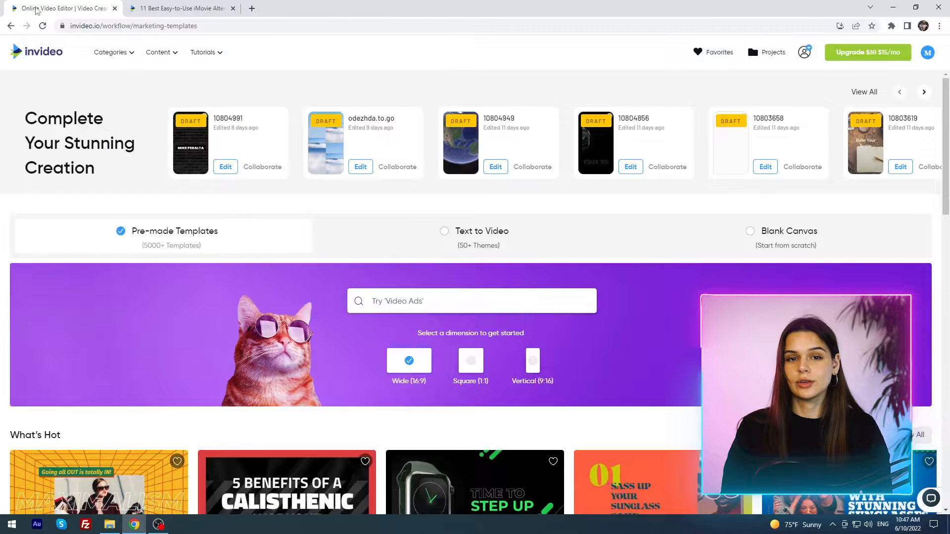
mouse_move(203, 58)
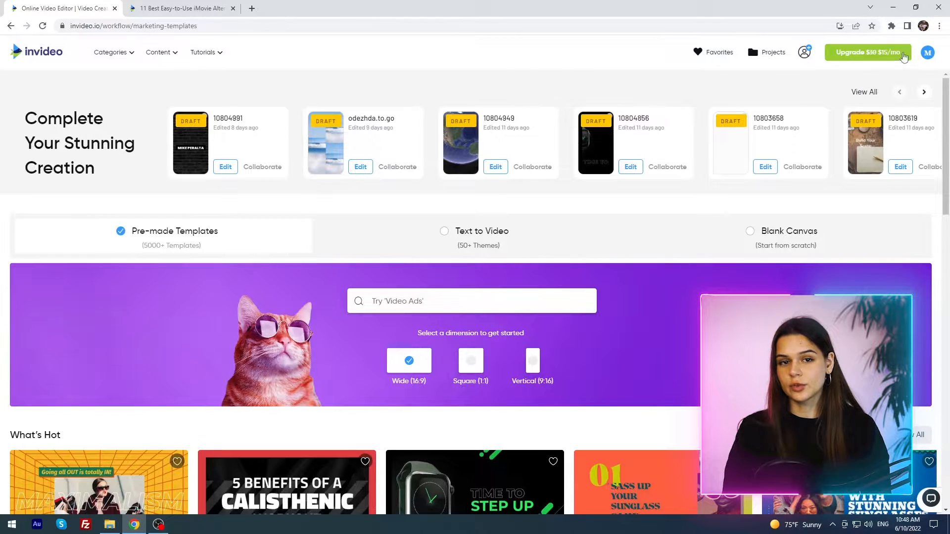
left_click(928, 54)
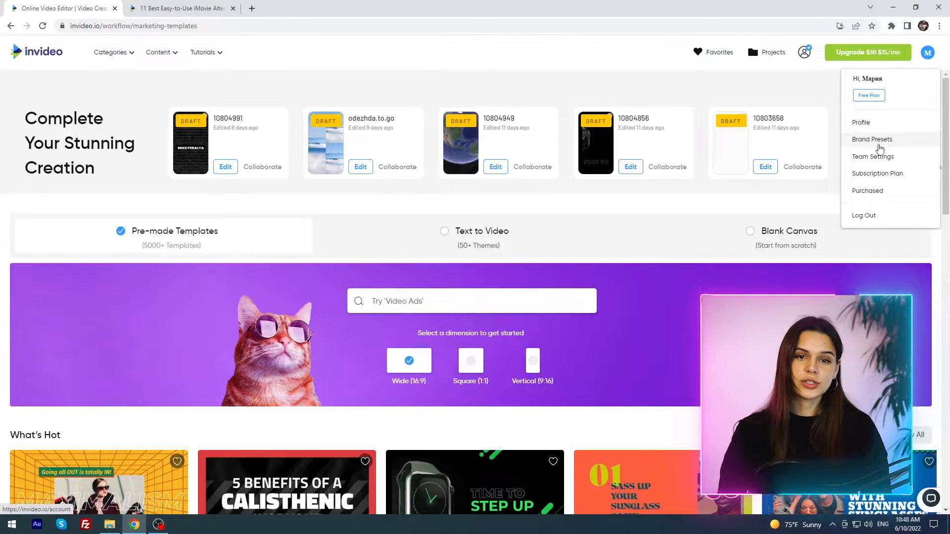
left_click(880, 149)
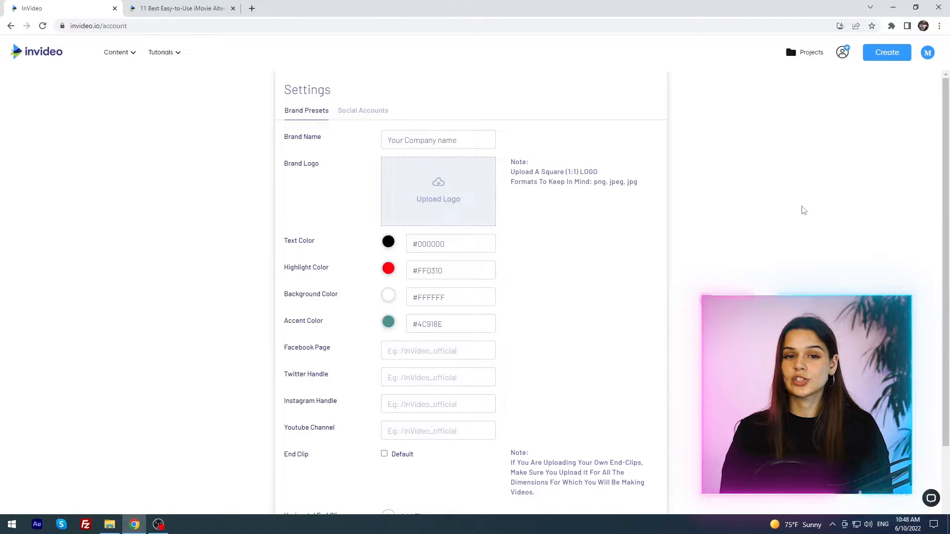
scroll(802, 212, "down", 2)
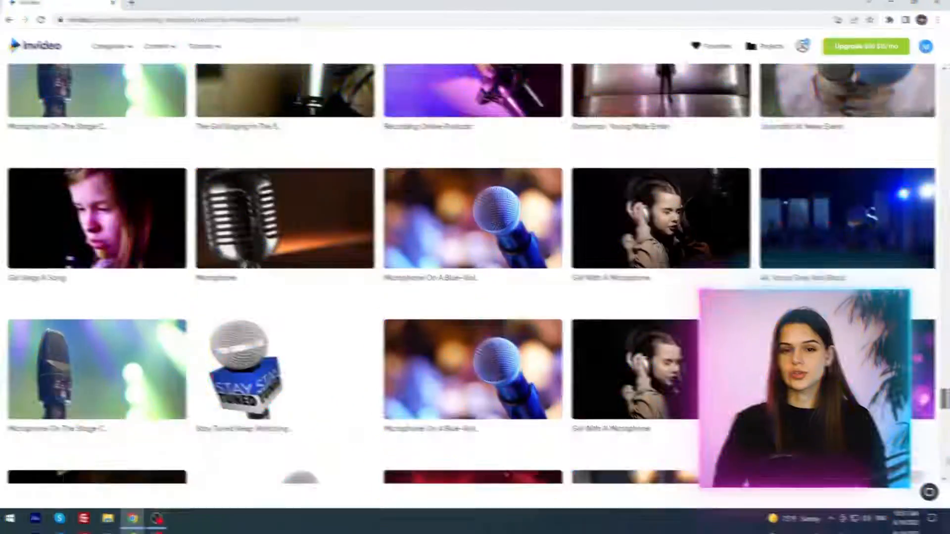
scroll(947, 474, "down", 6)
scroll(947, 474, "up", 10)
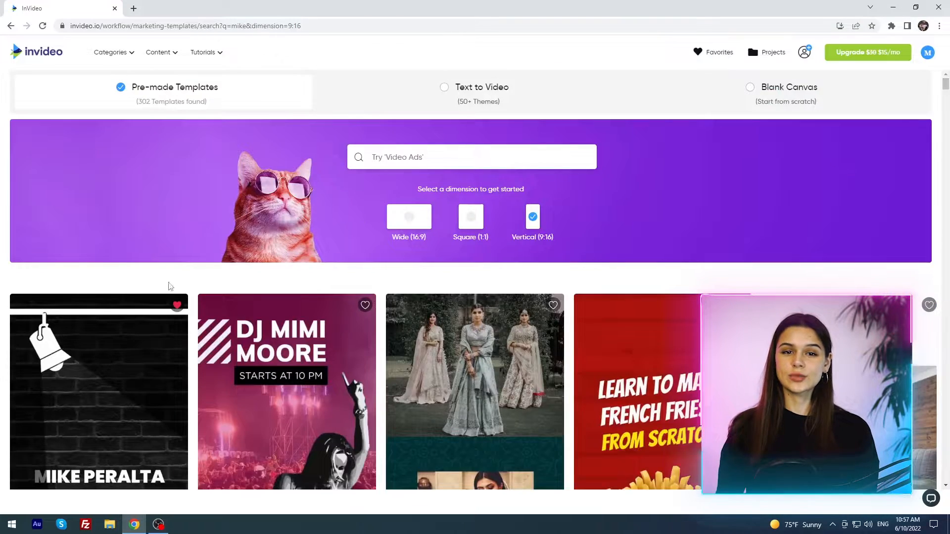
Step: Preview the Studio Black & White Intro template in the vertical results and start a project from it
scroll(169, 286, "down", 4)
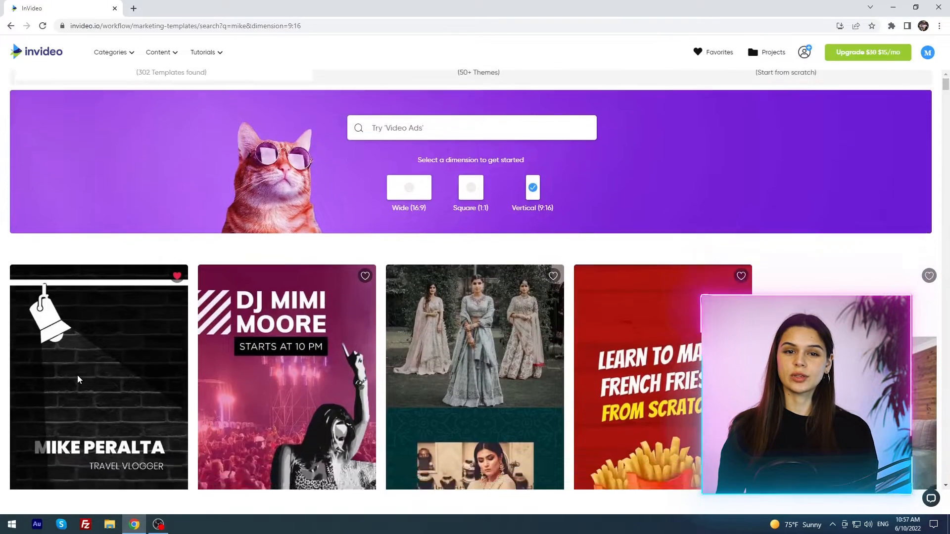
mouse_move(105, 285)
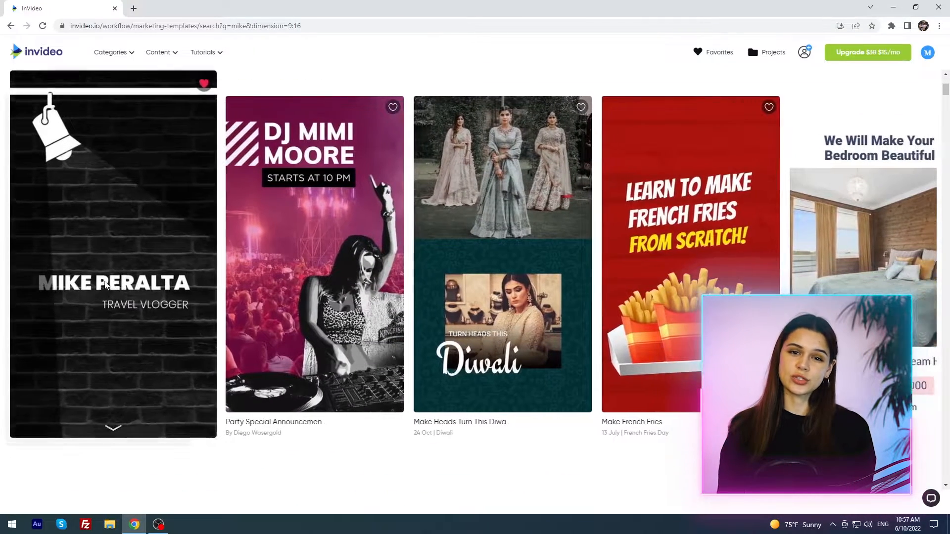
left_click(105, 284)
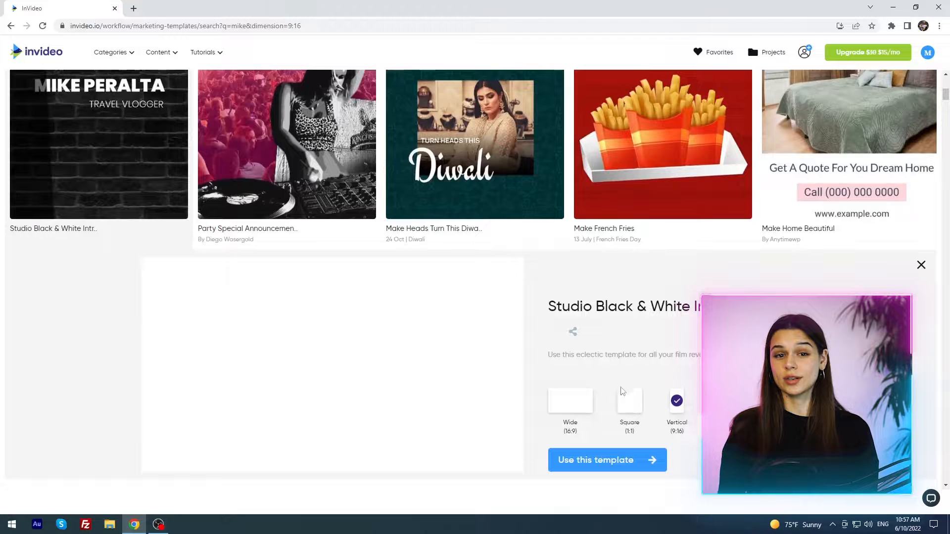
scroll(673, 438, "down", 2)
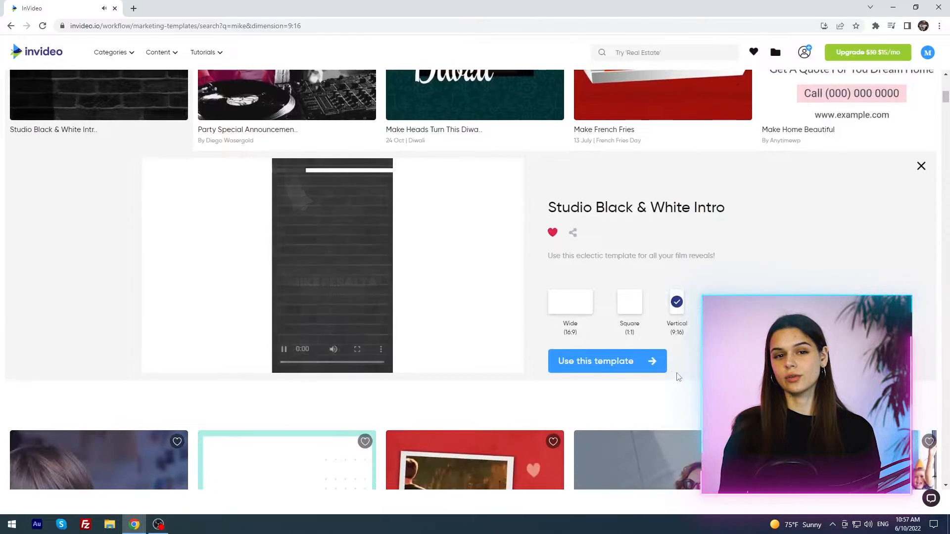
left_click(638, 368)
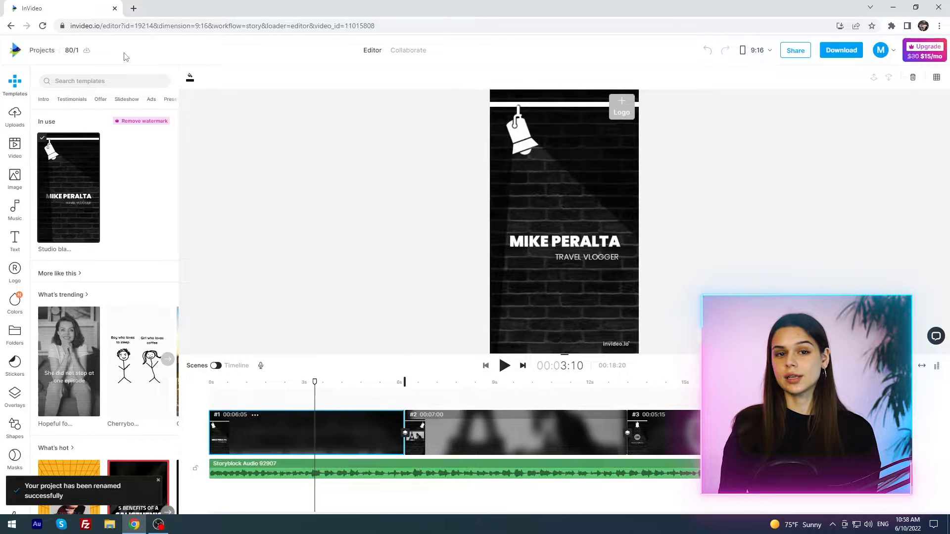
Step: Open the project's Collaborate view, check its Share options, and go back to the Editor
left_click(401, 50)
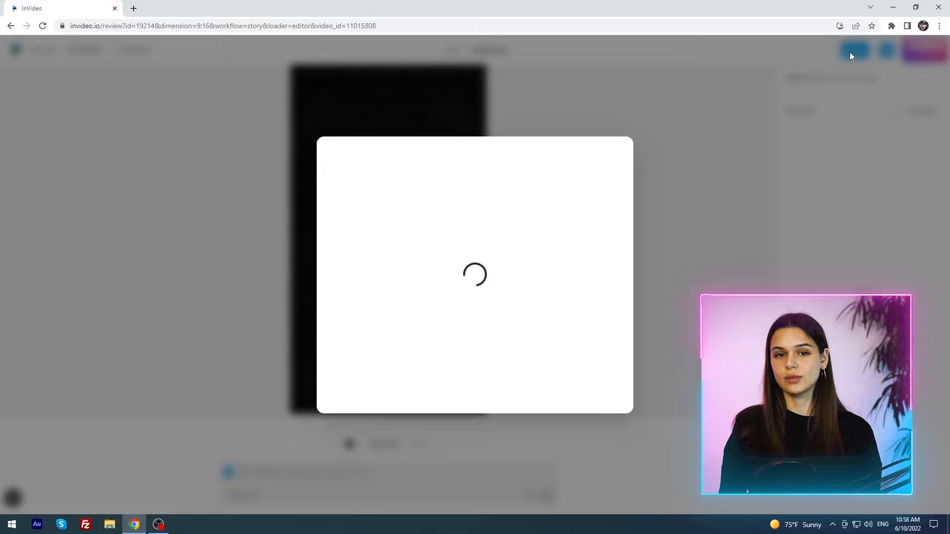
left_click(850, 51)
left_click(620, 200)
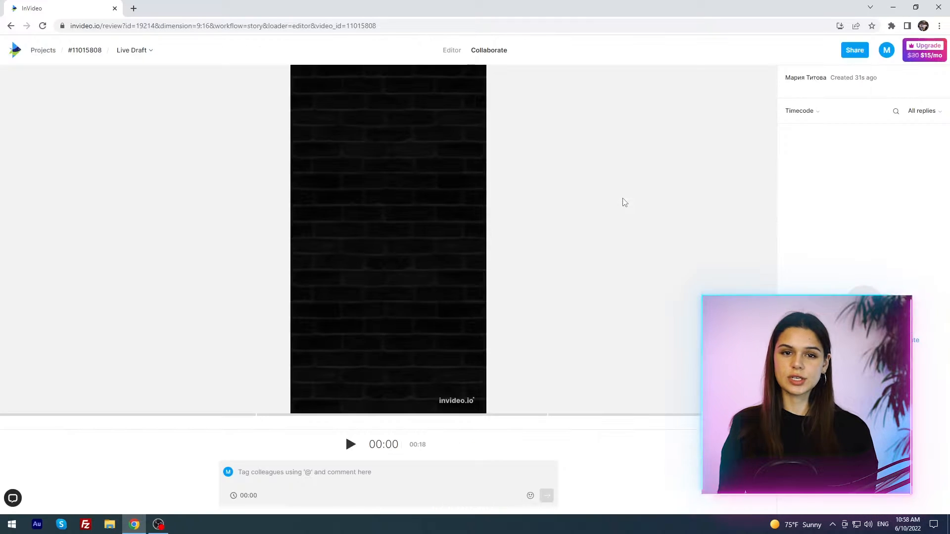
left_click(444, 51)
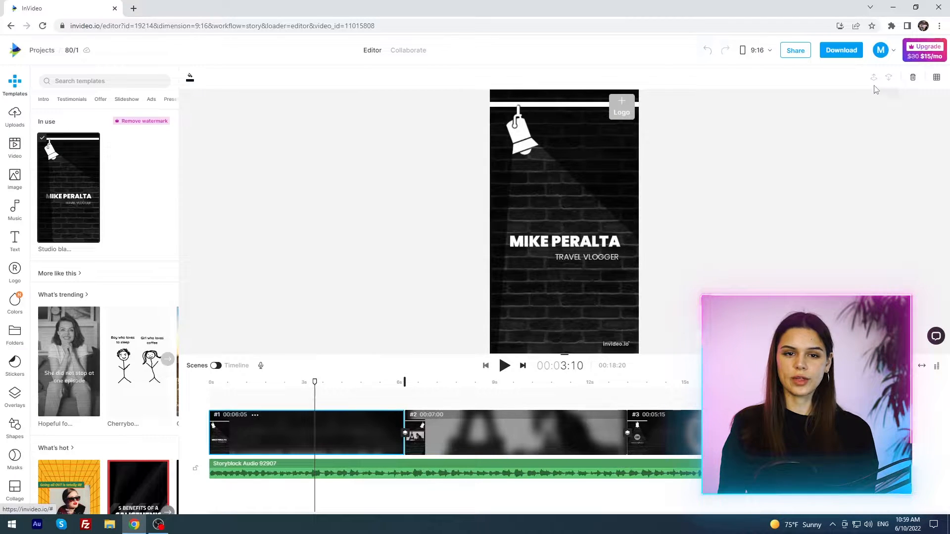
Step: Toggle the canvas grid guides on and off again
left_click(936, 77)
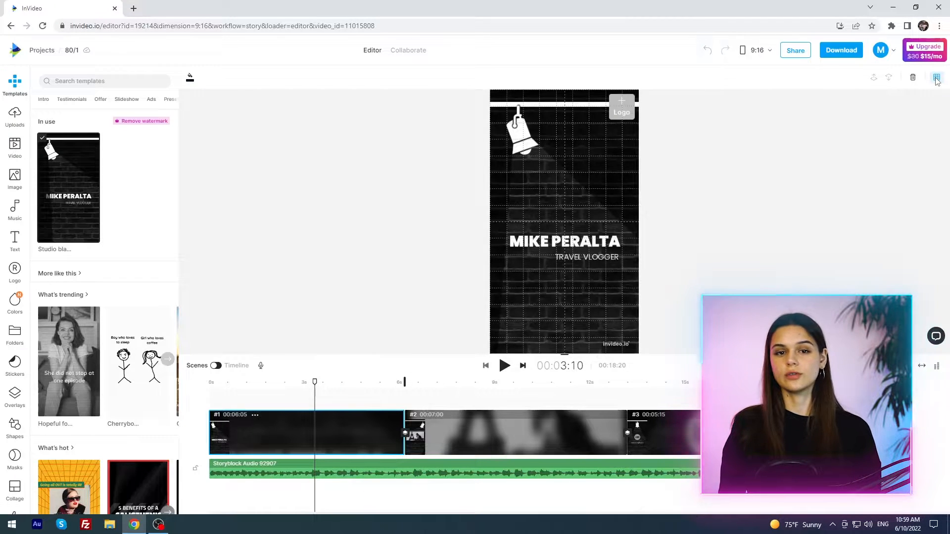
left_click(936, 77)
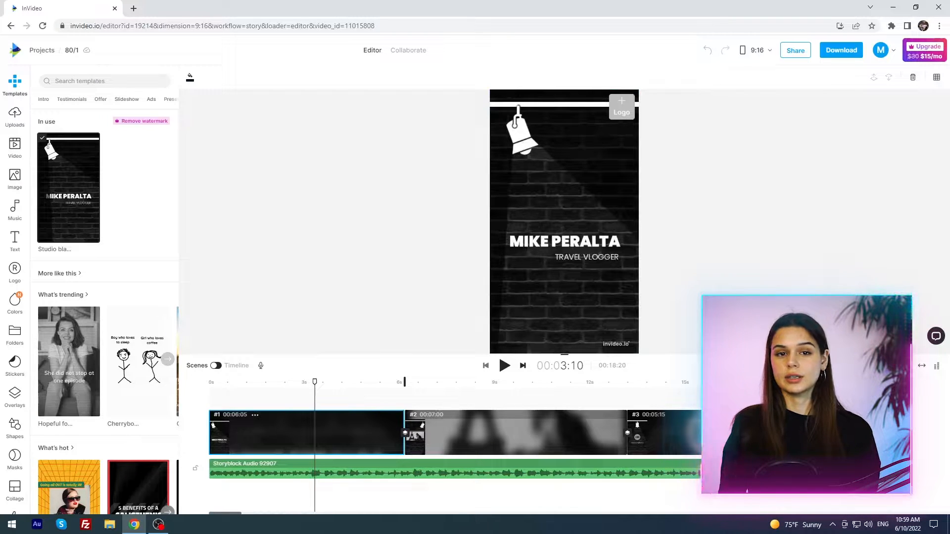
Step: Switch the bottom area to the layered Timeline view and play the video preview
left_click(228, 366)
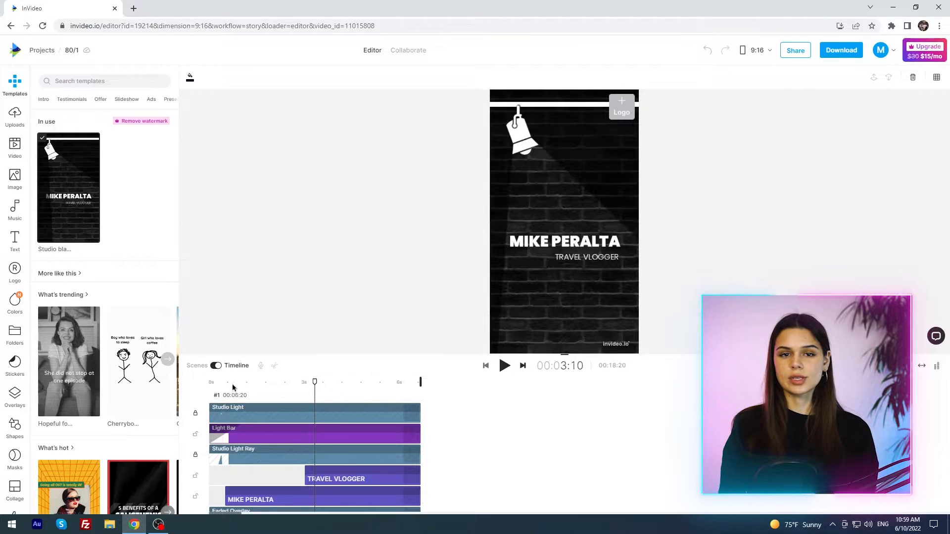
left_click(505, 366)
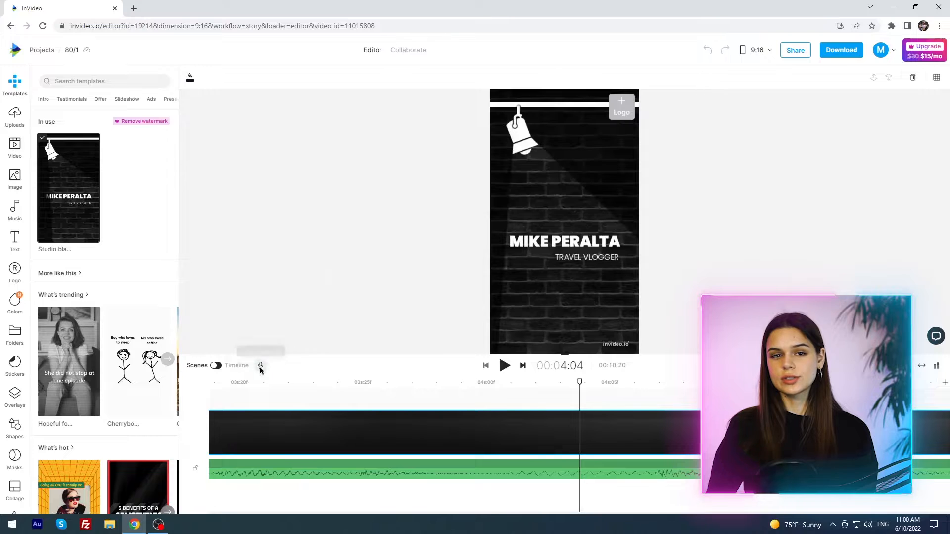
Step: Open the automated text-to-speech voiceover panel and browse the available voiceover languages
left_click(260, 366)
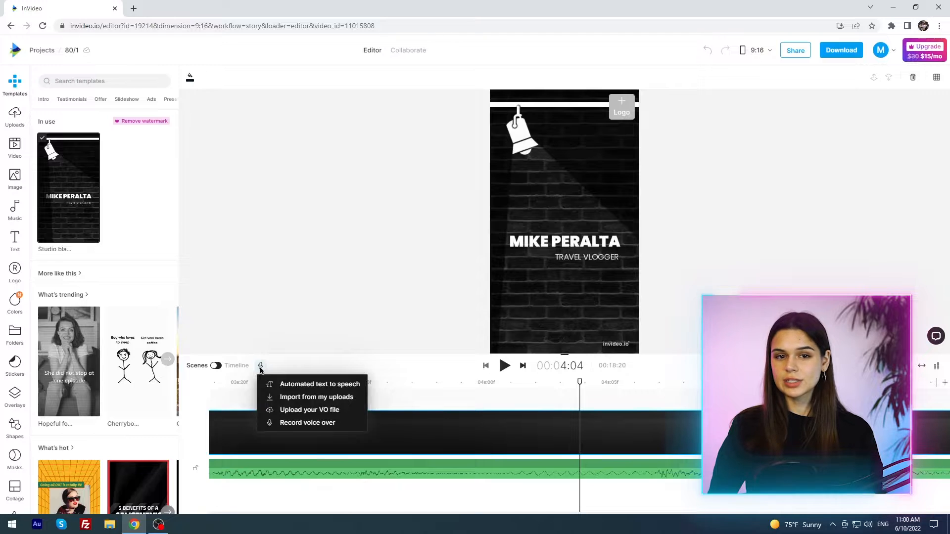
left_click(273, 385)
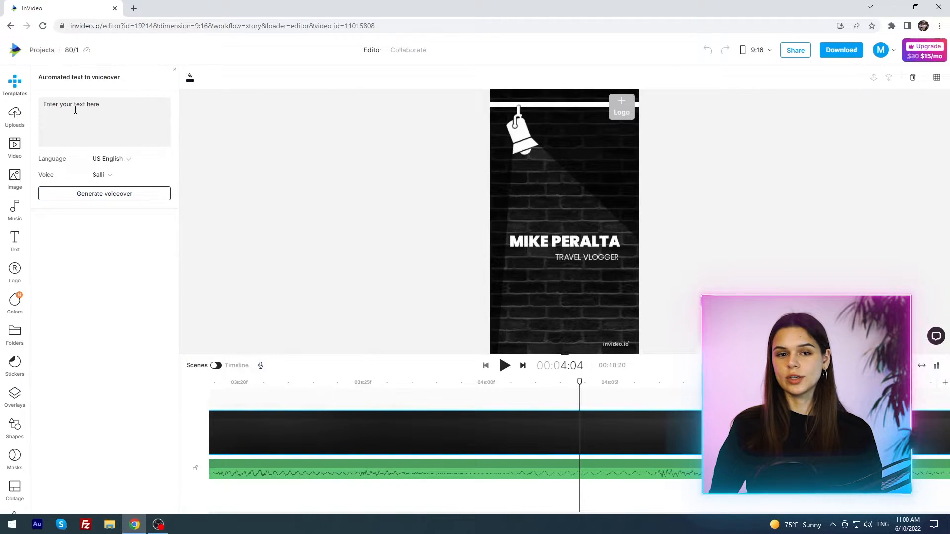
left_click(111, 158)
scroll(141, 213, "down", 1)
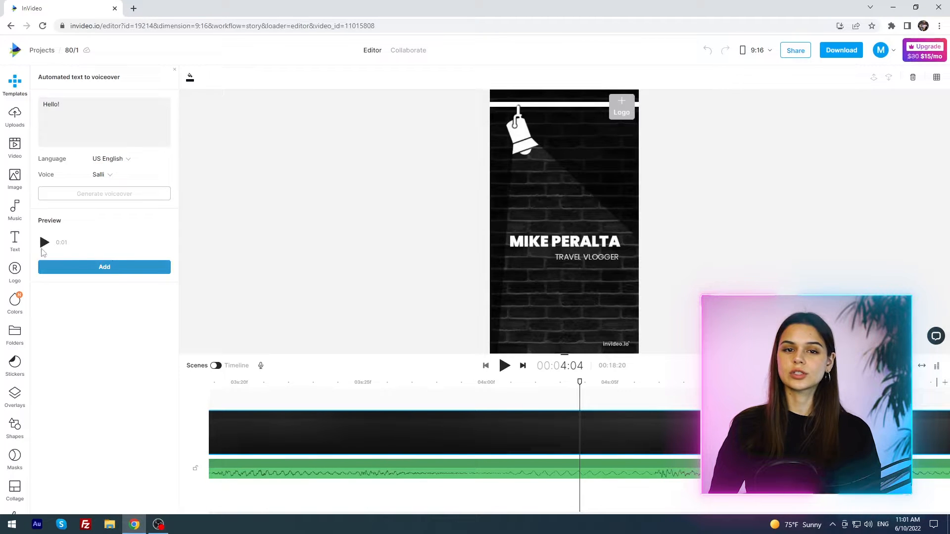
left_click(45, 244)
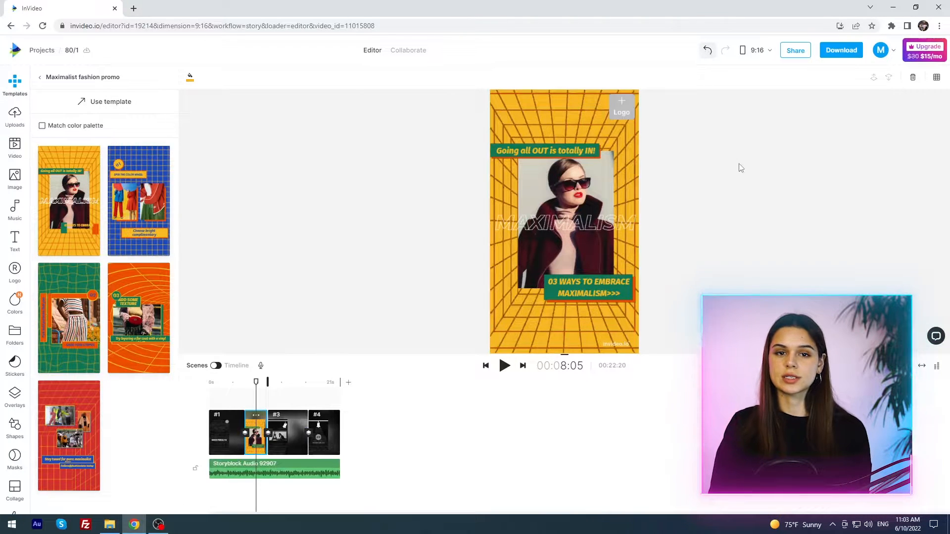
Step: Undo the last change to the project's template
key("ctrl+z")
left_click(325, 383)
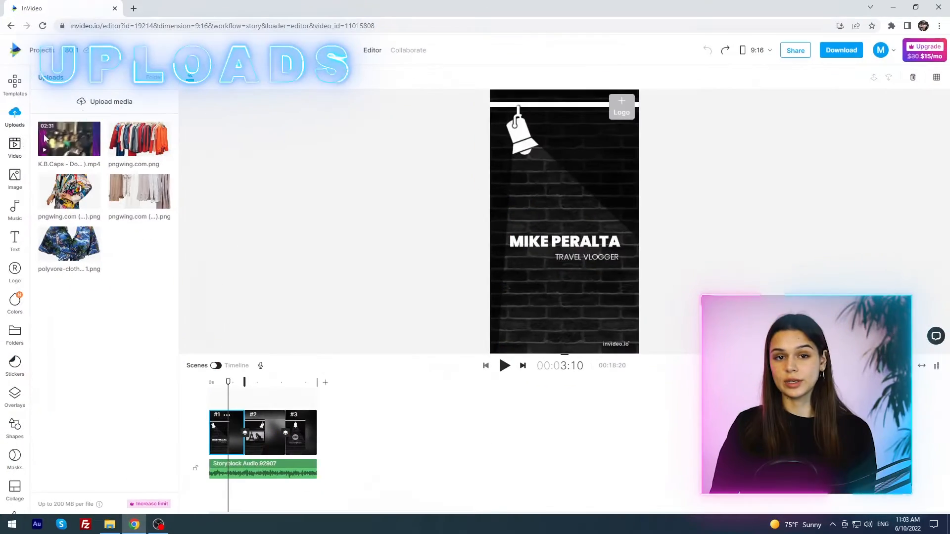
Step: Upload all files from the Desktop's Clothes folder to the project's media uploads
left_click(89, 106)
left_click(42, 136)
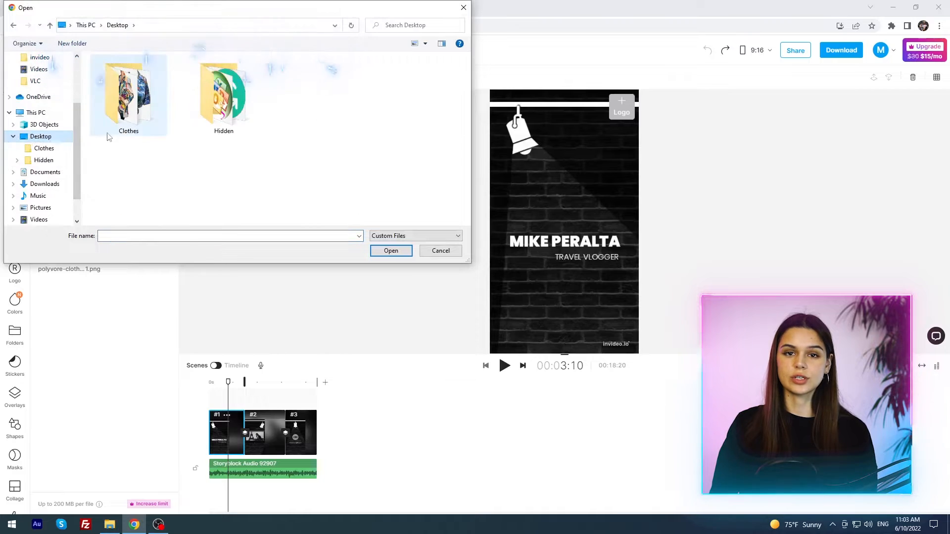
left_click(44, 148)
key("ctrl+a")
left_click(404, 252)
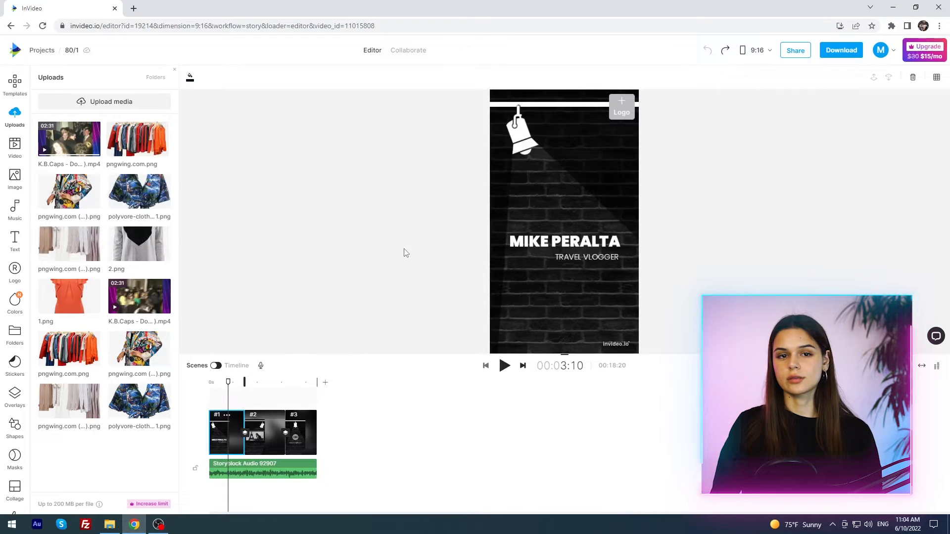
Step: Replace the media in scene 2 with the uploaded K.B.Caps video clip
left_click(260, 438)
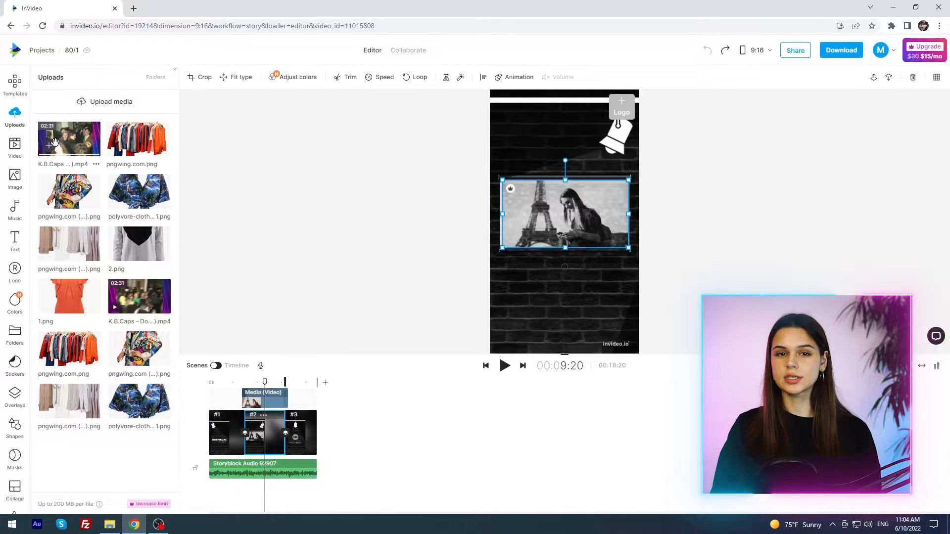
left_click(80, 138)
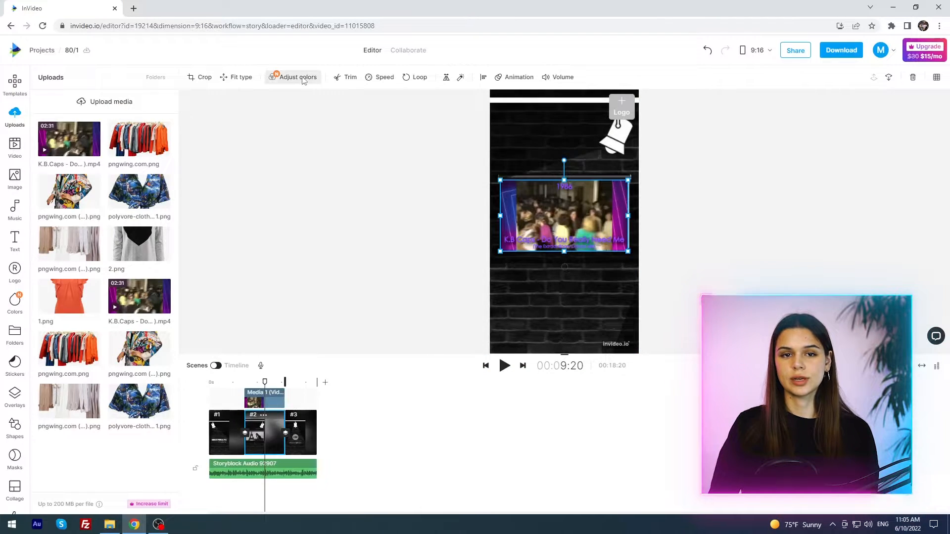
Step: Open the video clip's Adjust colors settings and try the white balance Temperature slider
left_click(303, 78)
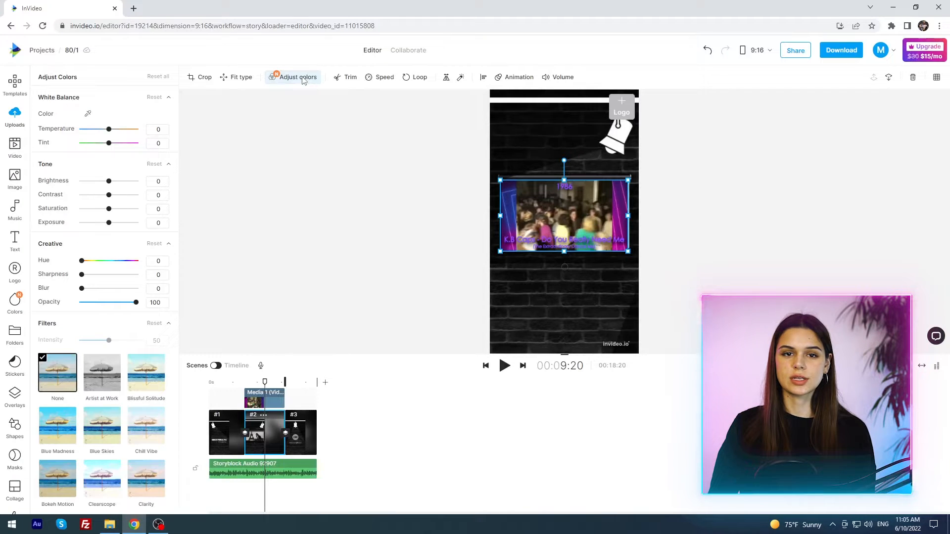
left_click(102, 129)
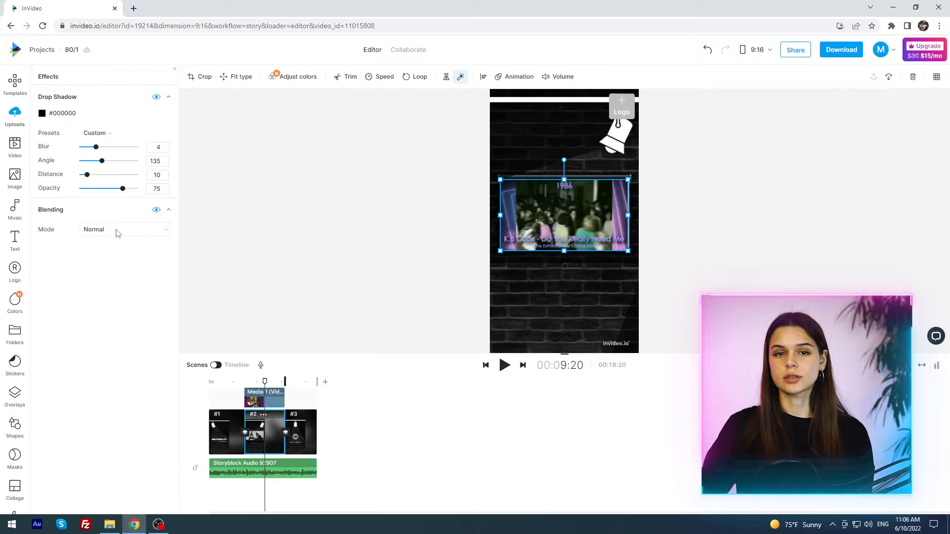
Step: Set the video clip's blending mode to Darken
left_click(118, 232)
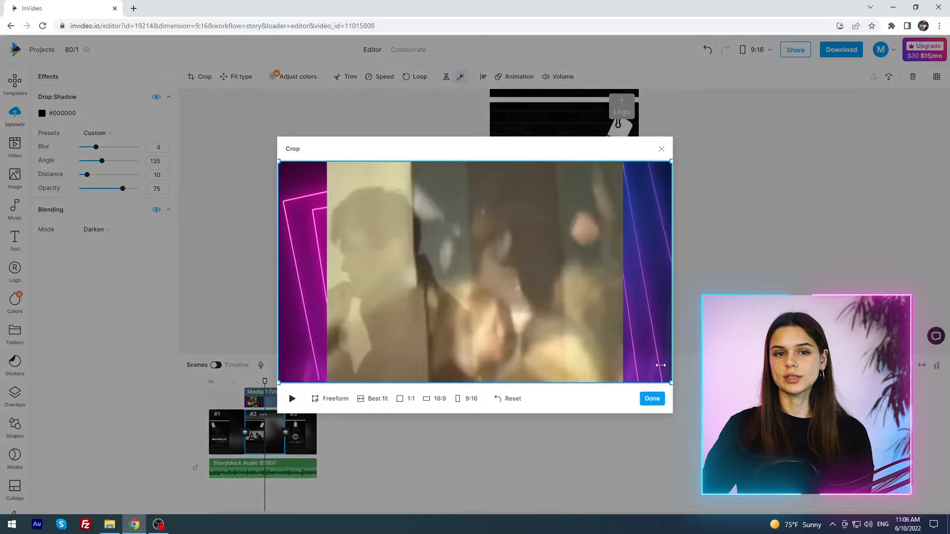
left_click_drag(669, 364, 627, 360)
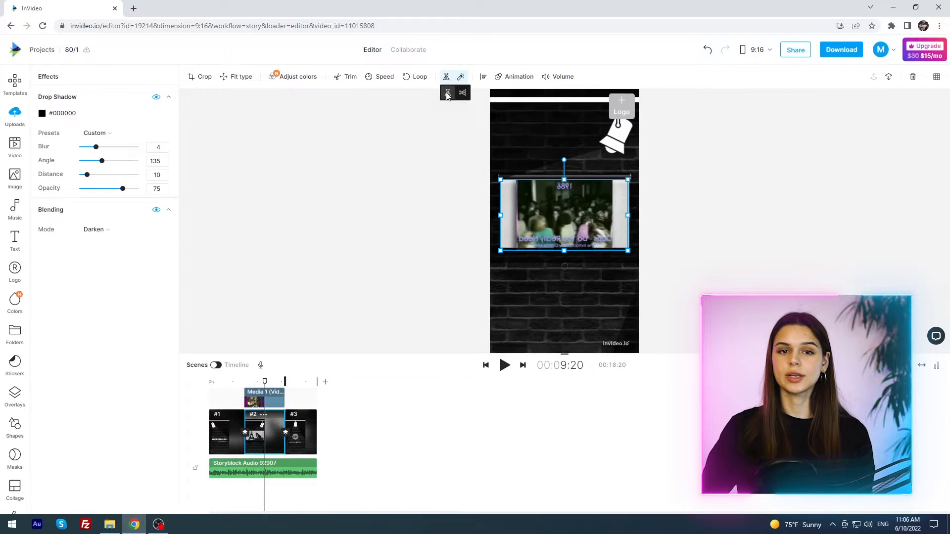
Step: Open the clip's Animation settings and check its Speed options
left_click(513, 77)
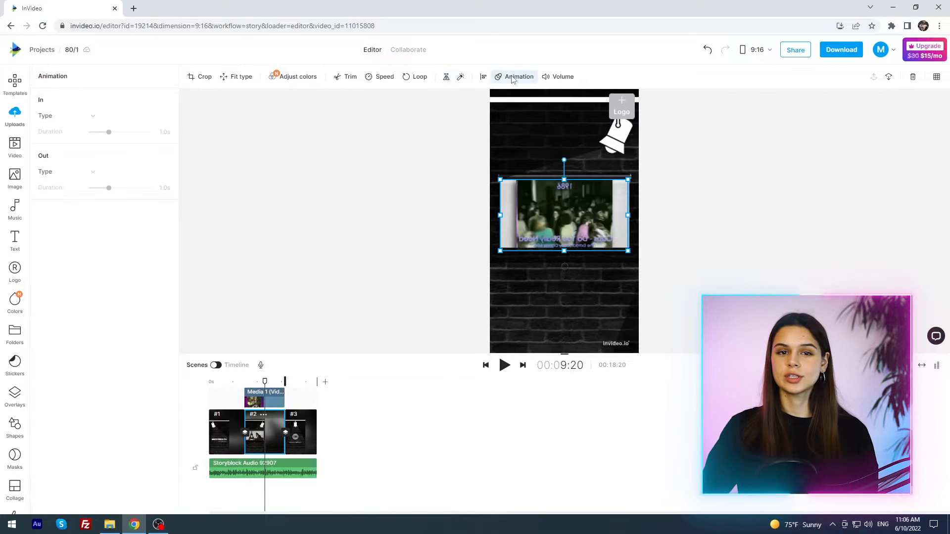
left_click(370, 78)
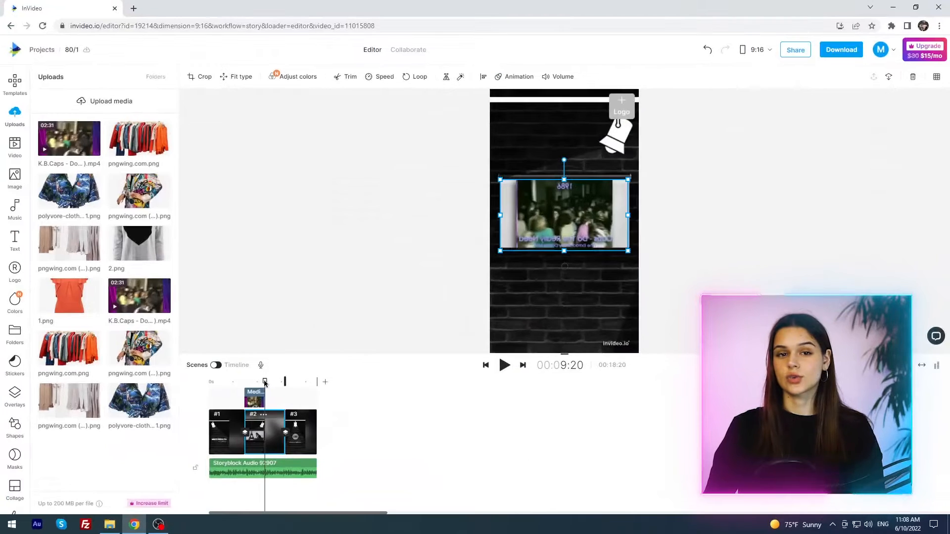
Step: Place the clothes rack image inside scene 2's frame and nudge its timing on the timeline
left_click_drag(264, 383, 267, 386)
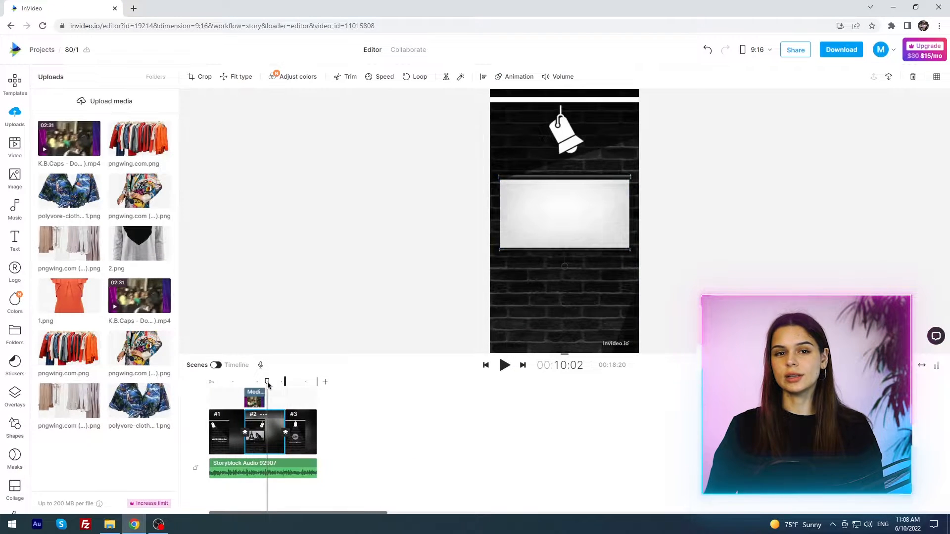
left_click(582, 225)
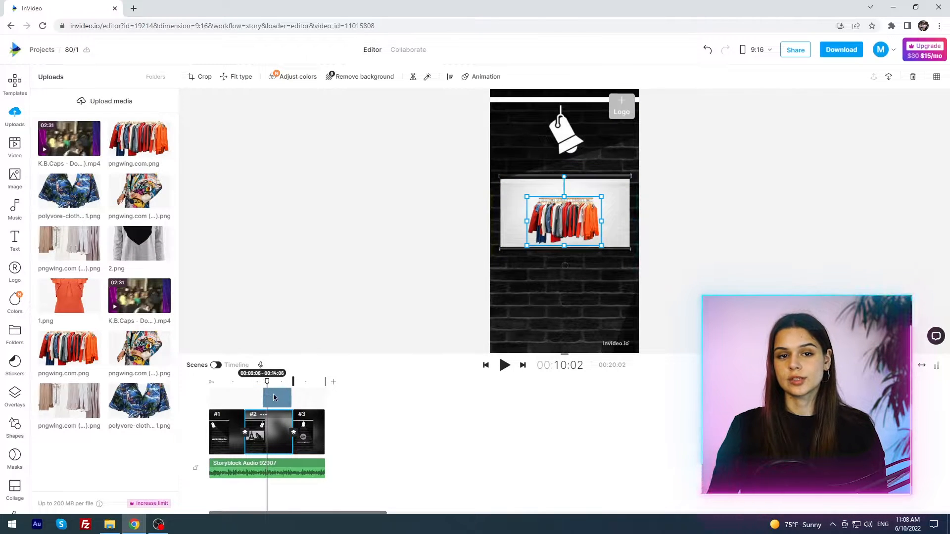
left_click_drag(273, 397, 277, 397)
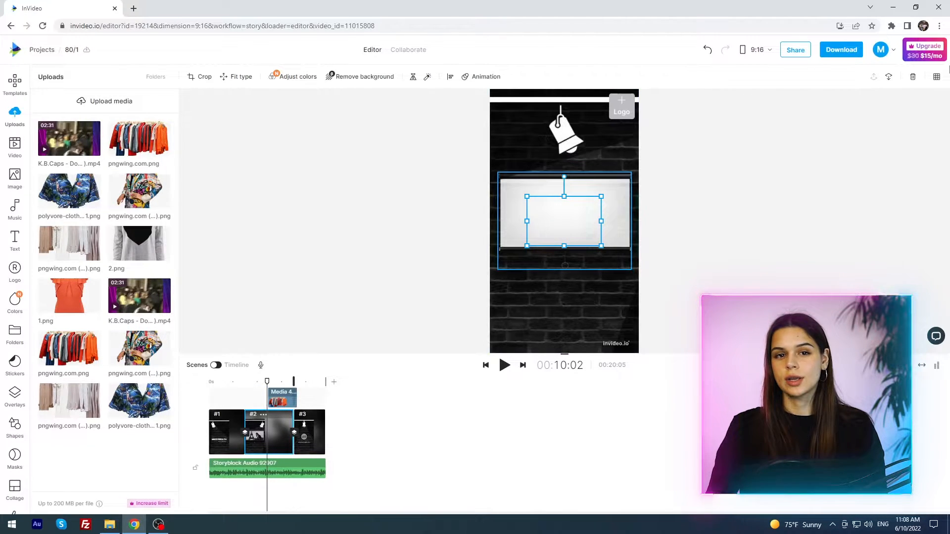
Step: Browse the stock video library with the Premium and iStock filters turned off, and open the Image library
left_click(15, 147)
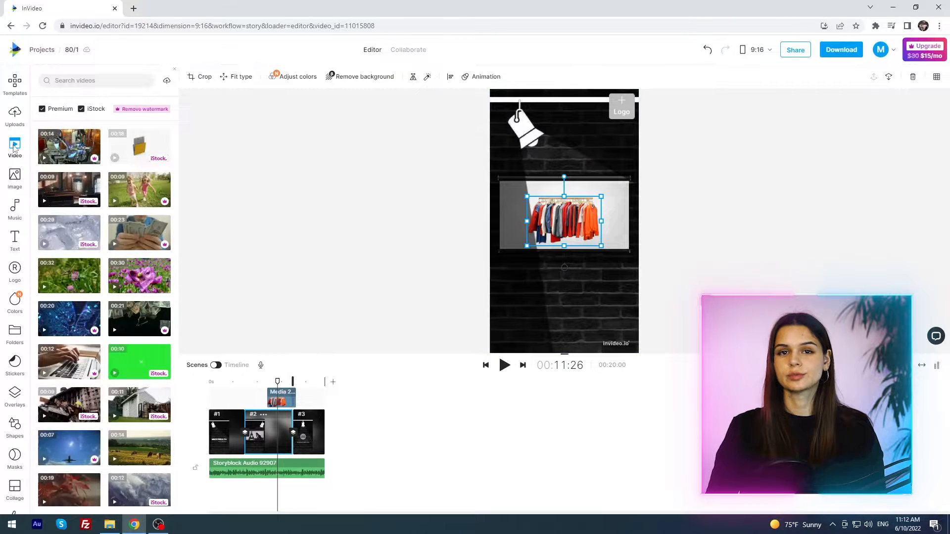
left_click(43, 108)
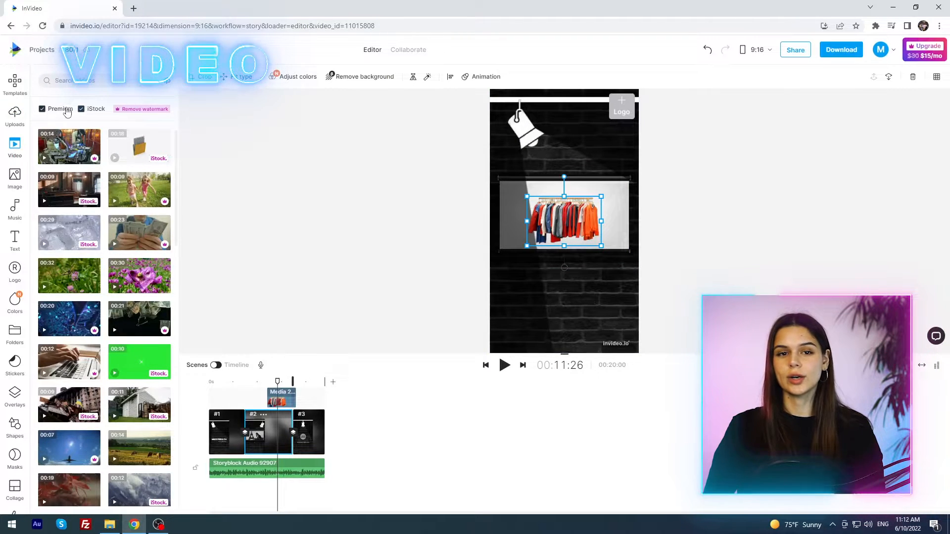
left_click(81, 109)
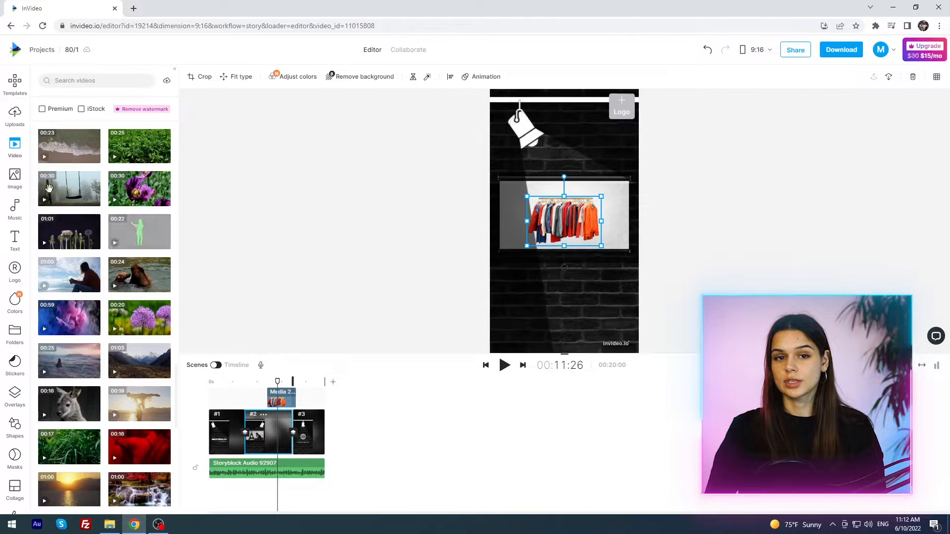
left_click(16, 177)
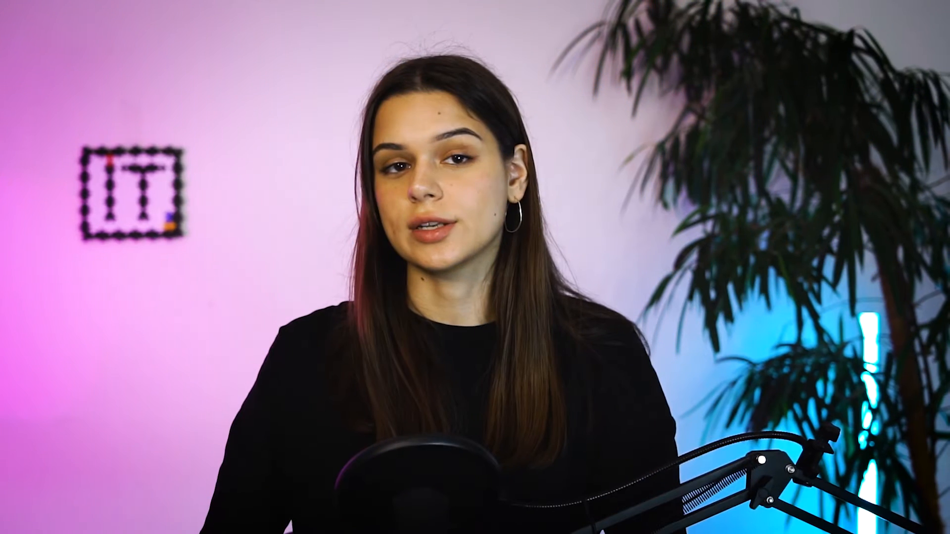